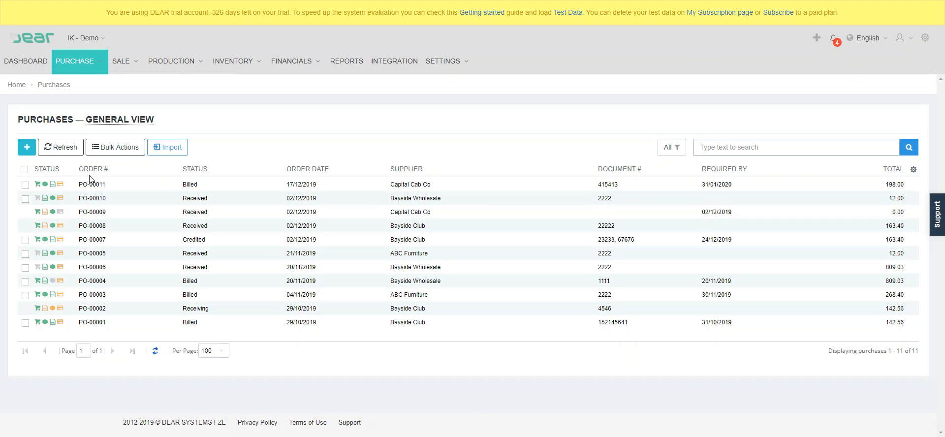
Start a new simple purchase with Capital Cab Co as the supplier
click(23, 153)
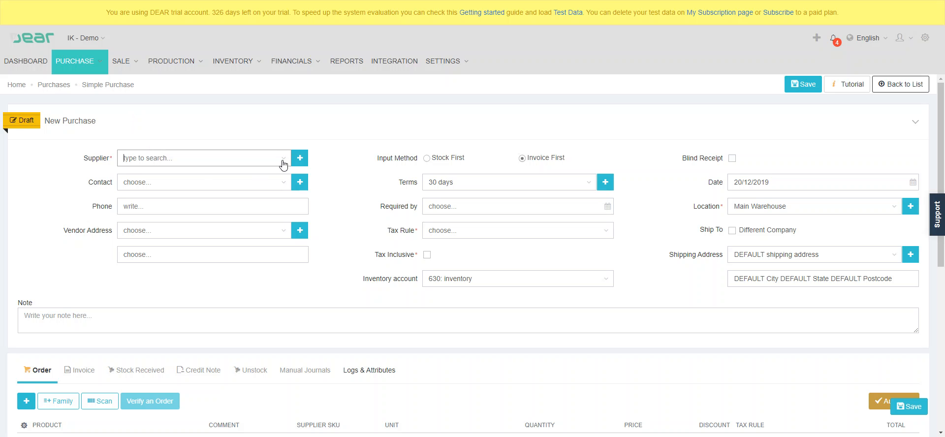
click(288, 158)
click(190, 243)
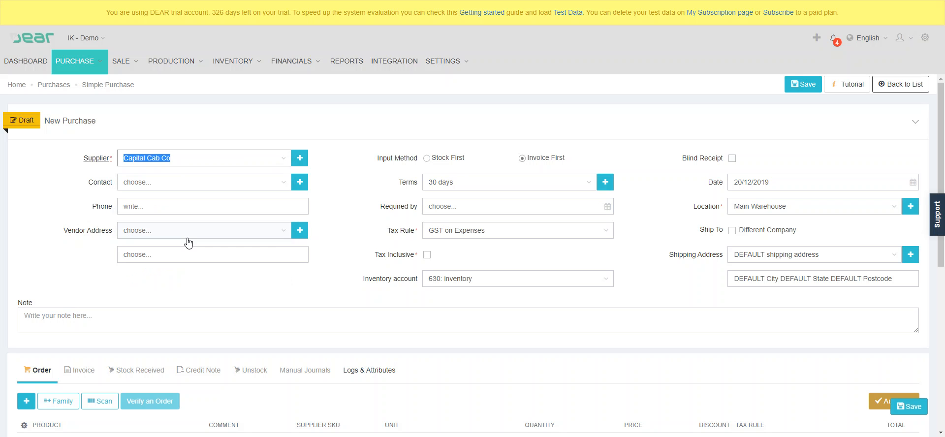
Add 10 units of 101-Gloves-010 at a price of 1000 to the order and authorise it
scroll(302, 227, down, 3)
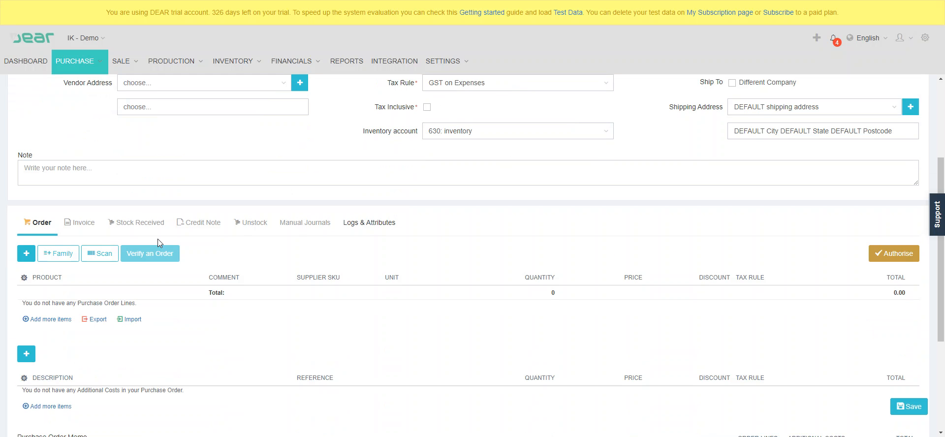
click(26, 253)
click(202, 302)
click(189, 229)
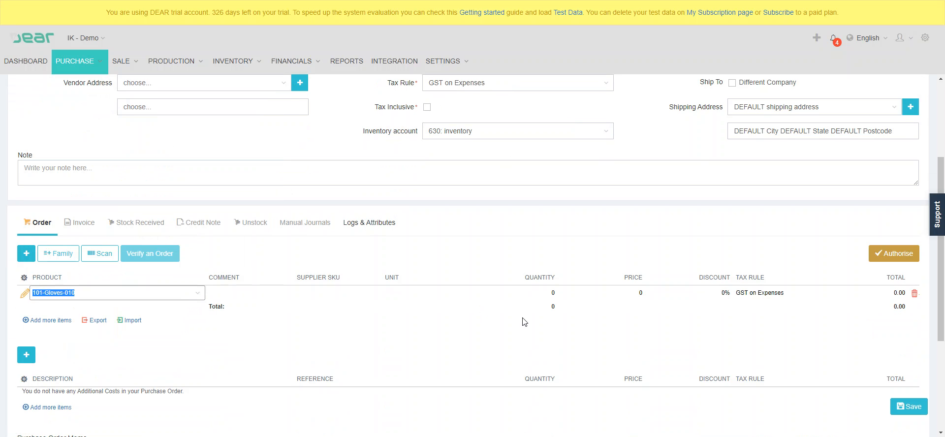
click(541, 294)
text(10)
key(Tab)
text(1000)
key(Tab)
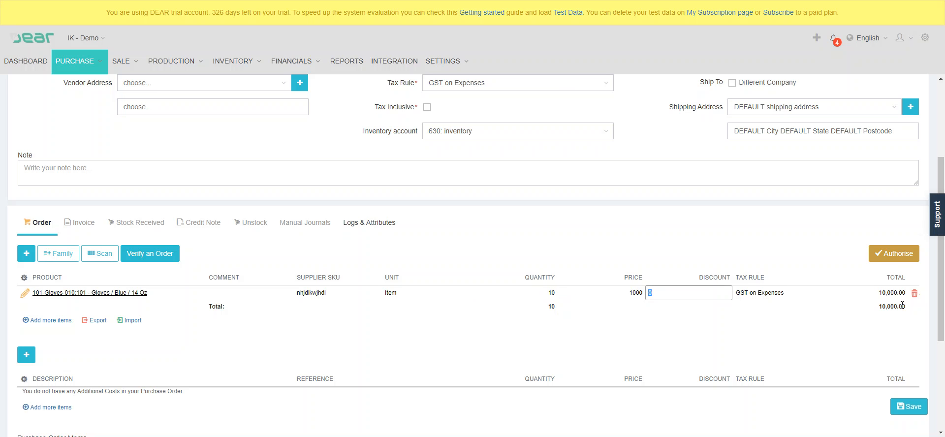
click(888, 257)
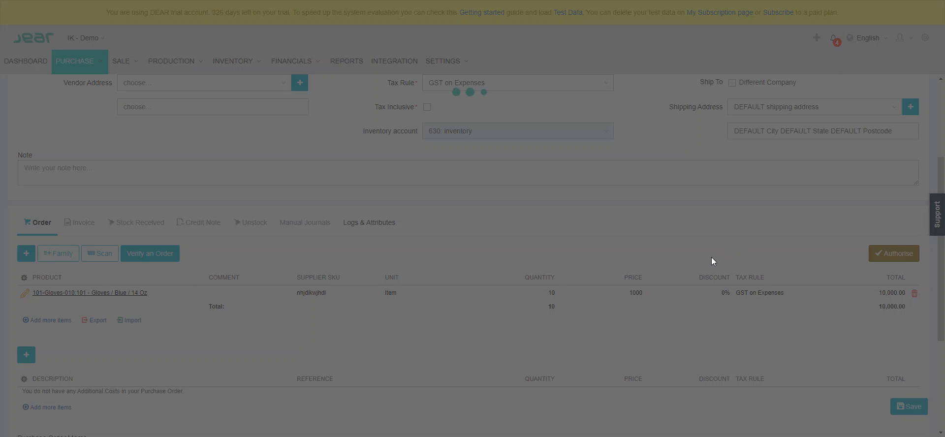
scroll(594, 243, down, 5)
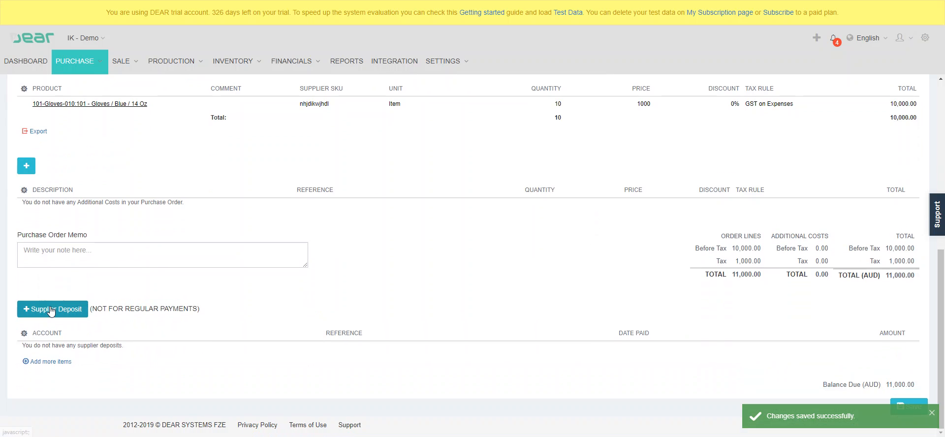
click(51, 309)
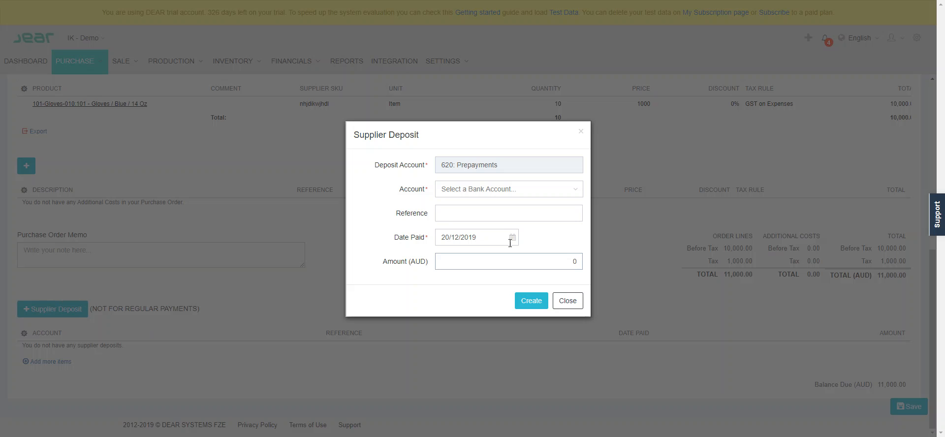
click(577, 193)
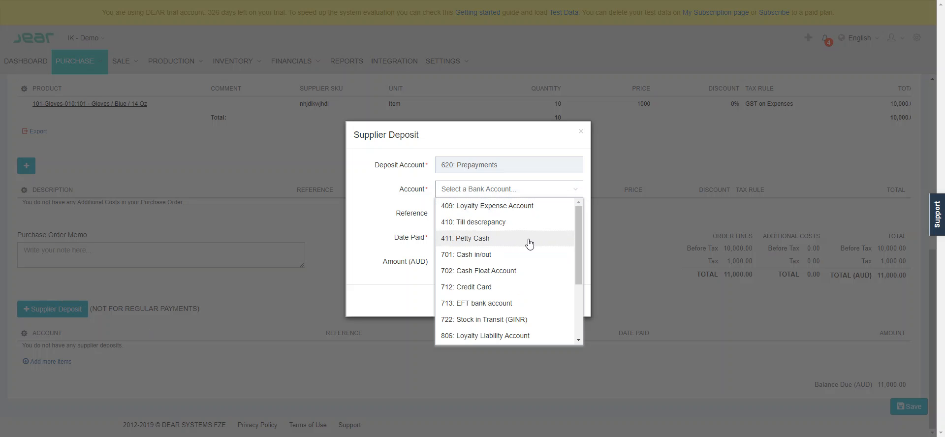
click(507, 304)
click(464, 215)
text(aaaa)
click(533, 260)
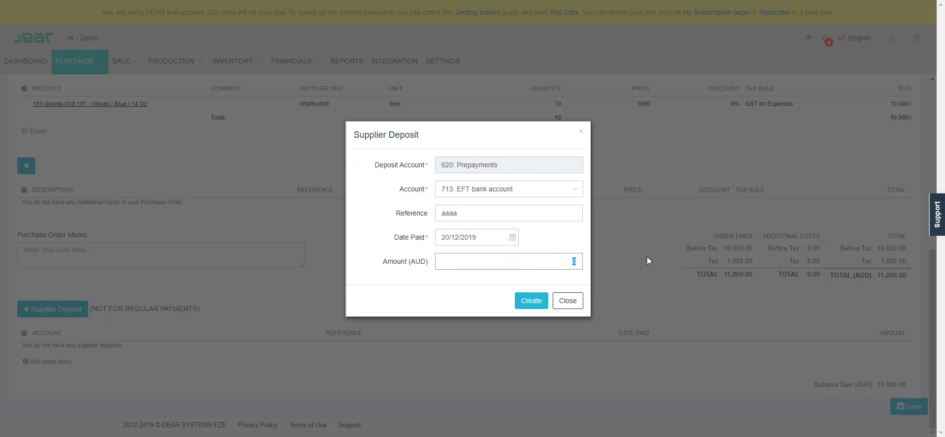
click(646, 257)
Create a supplier deposit of 5000 AUD on the order from 713: EFT bank account with reference aaa
click(77, 310)
click(547, 193)
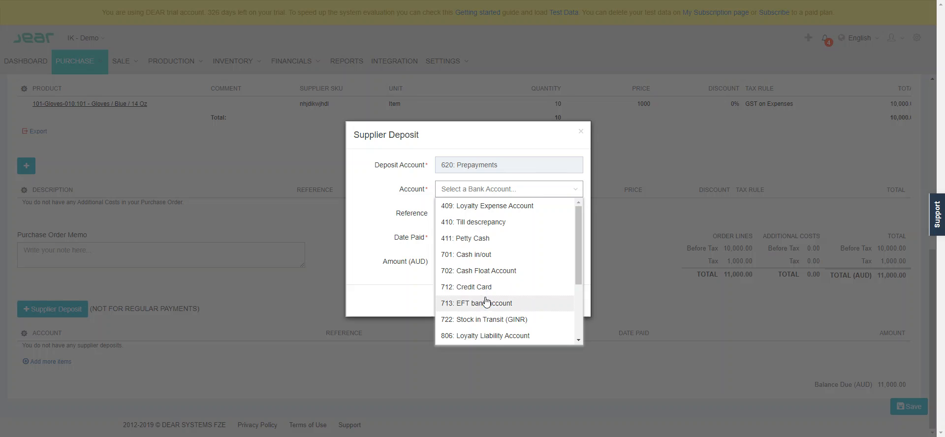
click(486, 303)
click(497, 214)
text(aaa)
click(475, 261)
key(BackSpace)
text(5000)
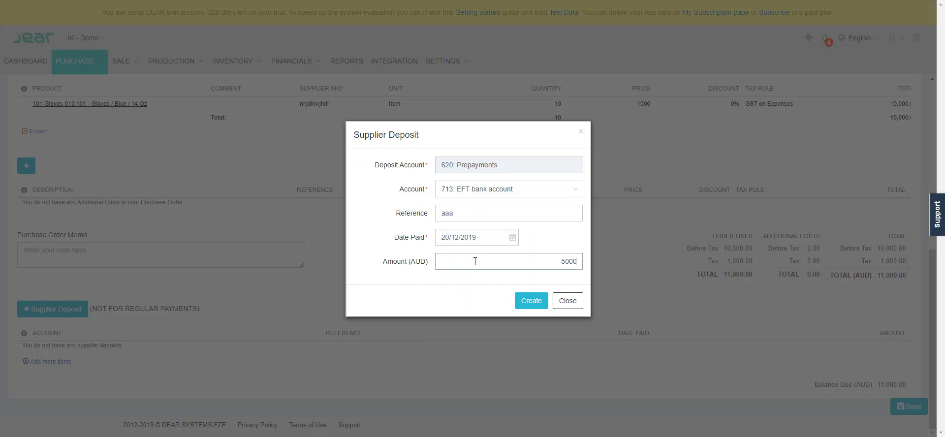
click(518, 300)
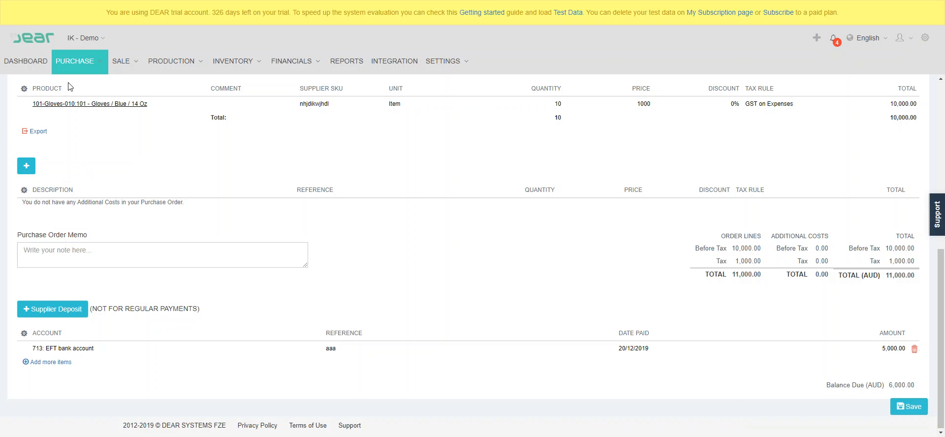
View the Supplier Deposits list in a separate browser tab and return to the purchase
mouse_move(76, 69)
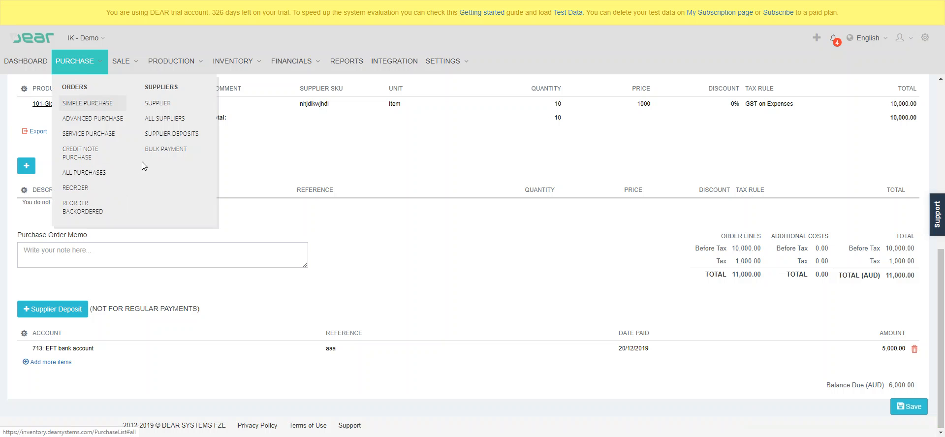
right_click(176, 138)
click(178, 142)
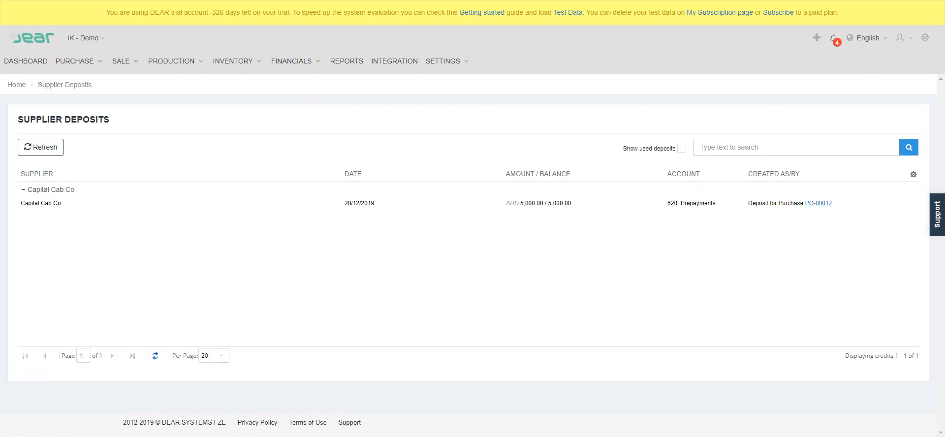
key(ctrl+shift+Tab)
Complete the purchase invoice with number 2222, date 20/12/2019 and the lines copied from the order, and authorise it
scroll(179, 253, up, 3)
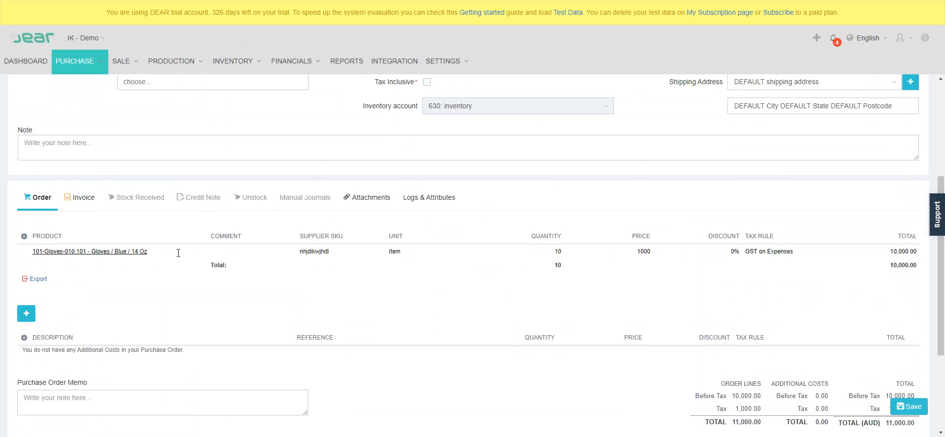
click(93, 203)
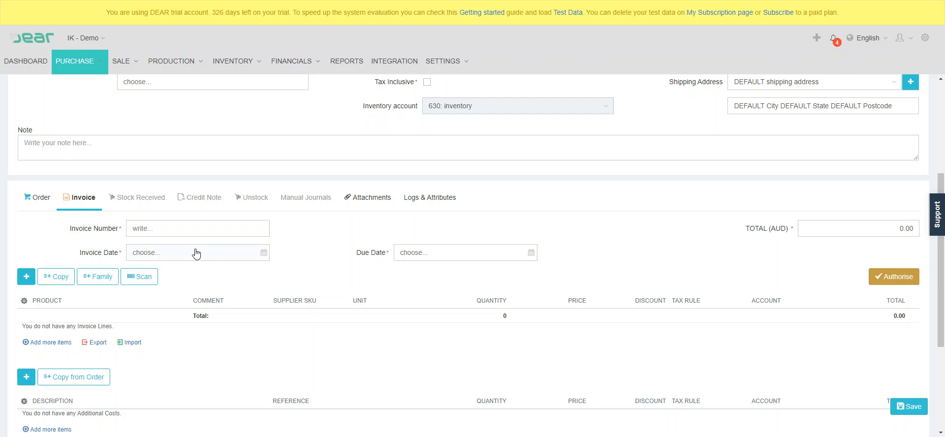
click(192, 234)
text(2222)
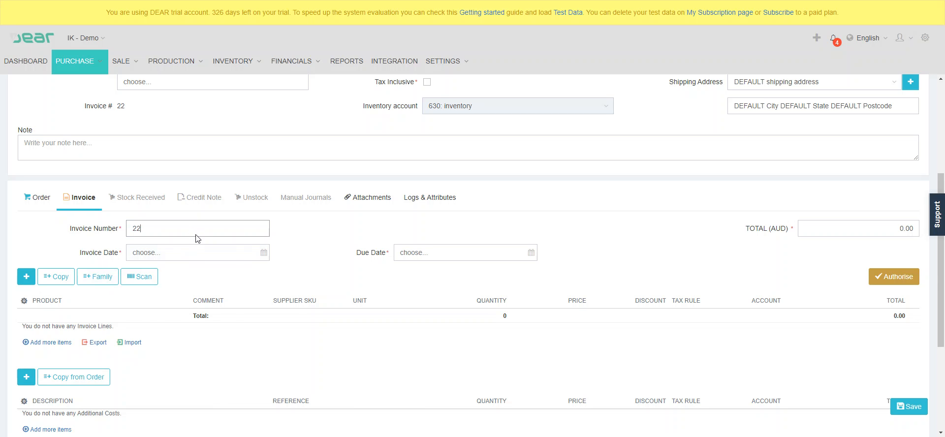
click(266, 254)
click(211, 329)
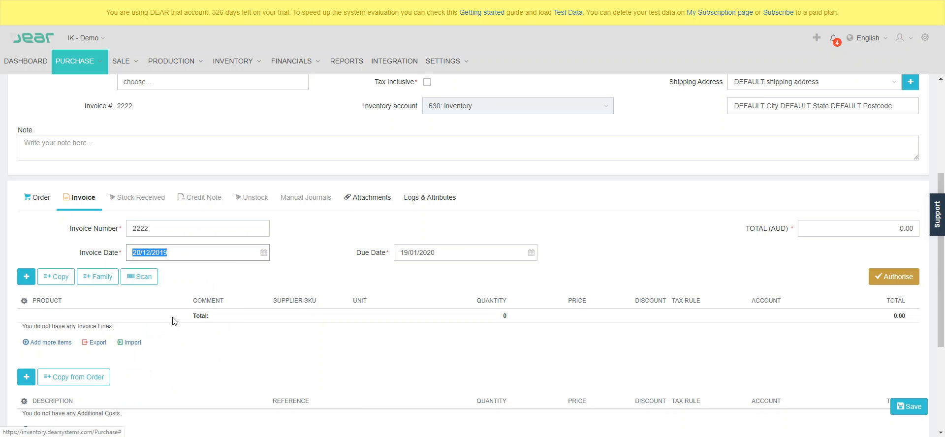
click(65, 280)
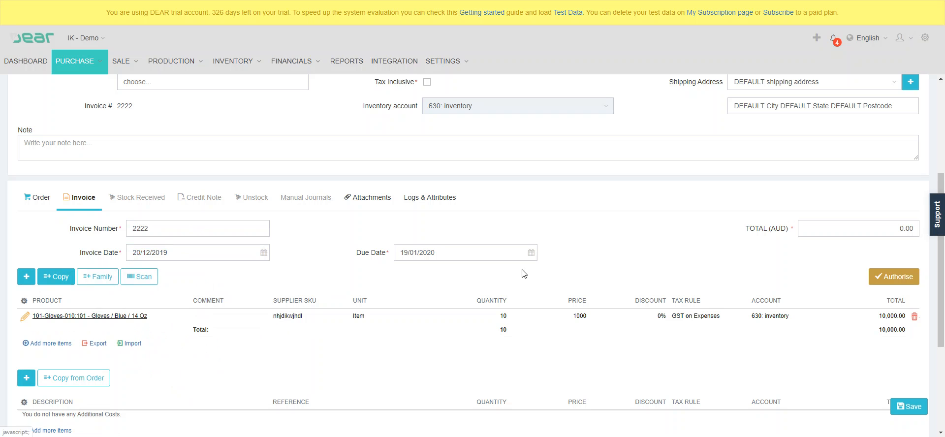
click(893, 277)
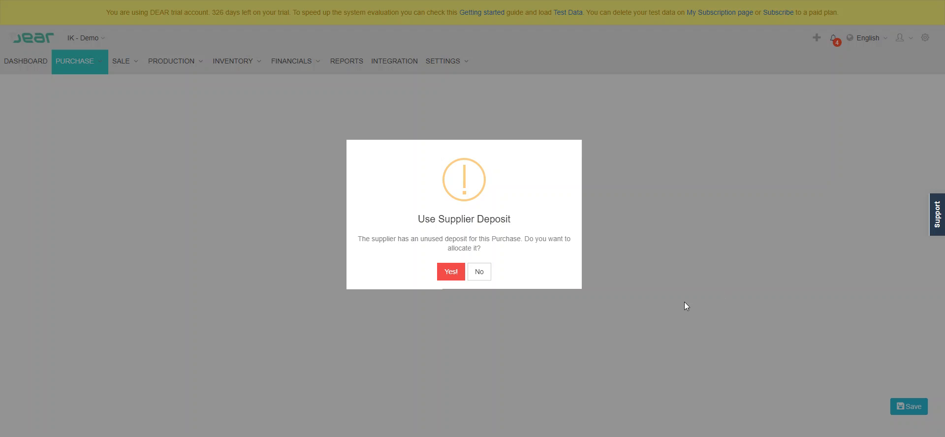
Agree to use the unused supplier deposit, select it, and save its allocation as a payment on the invoice
click(450, 272)
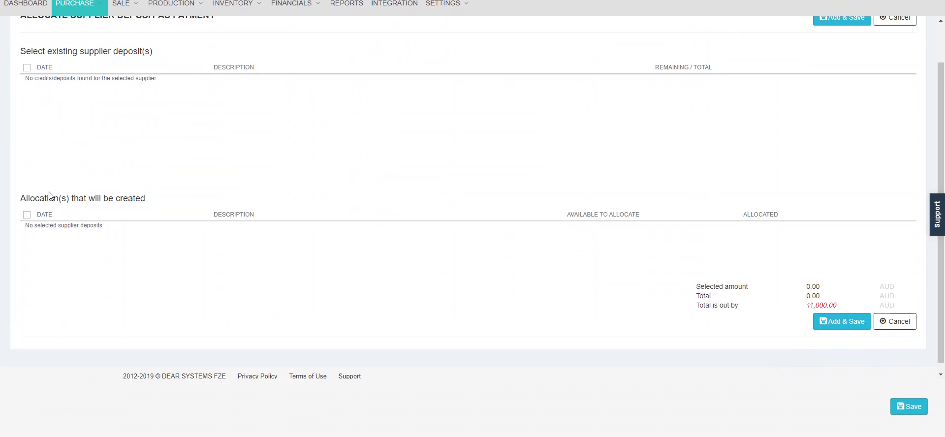
scroll(54, 196, up, 1)
scroll(55, 196, up, 2)
click(27, 185)
scroll(812, 378, down, 2)
click(840, 370)
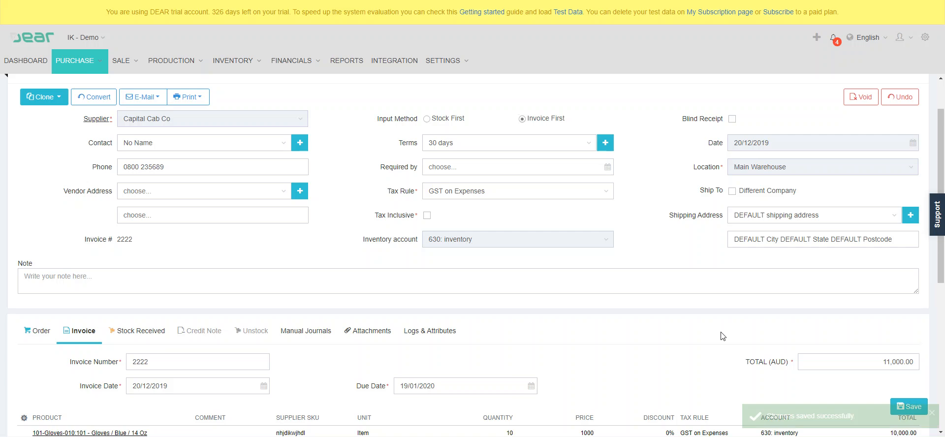
scroll(722, 336, down, 2)
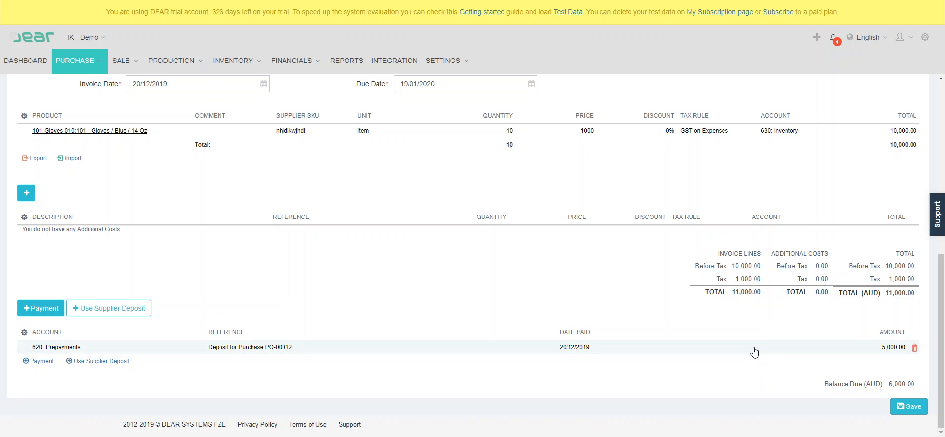
Copy the invoice lines into the purchase's received stock and authorise the receipt
scroll(709, 308, up, 4)
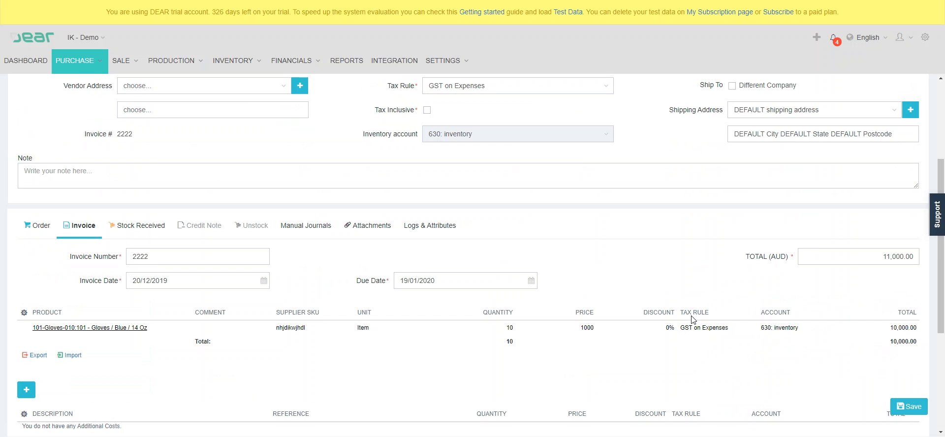
click(153, 228)
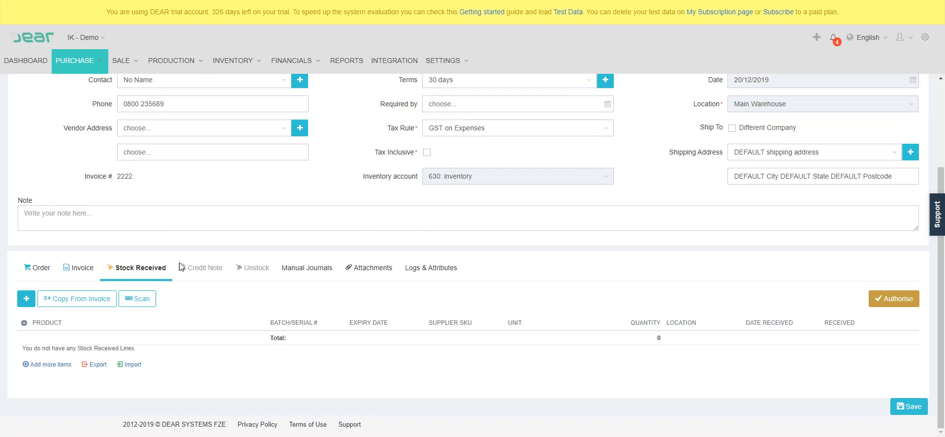
click(77, 298)
click(892, 304)
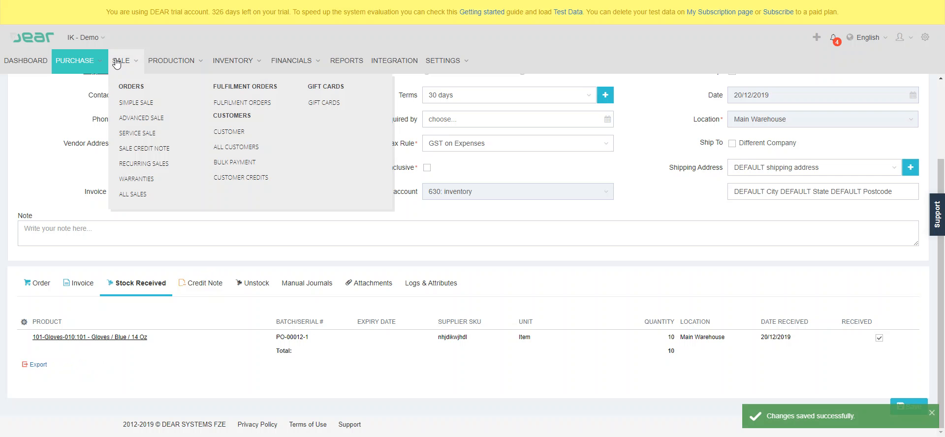
Set the purchase's credit note number to 2222 and its date to 20/12/2019
mouse_move(101, 66)
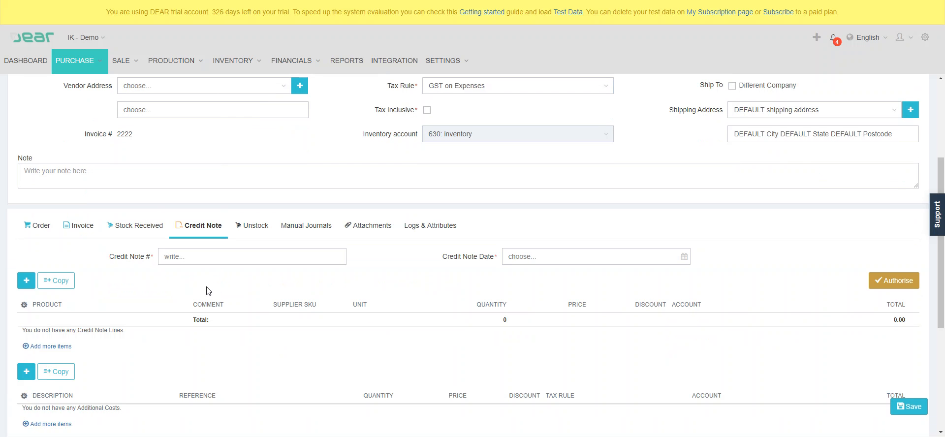
click(341, 256)
text(2222)
click(592, 262)
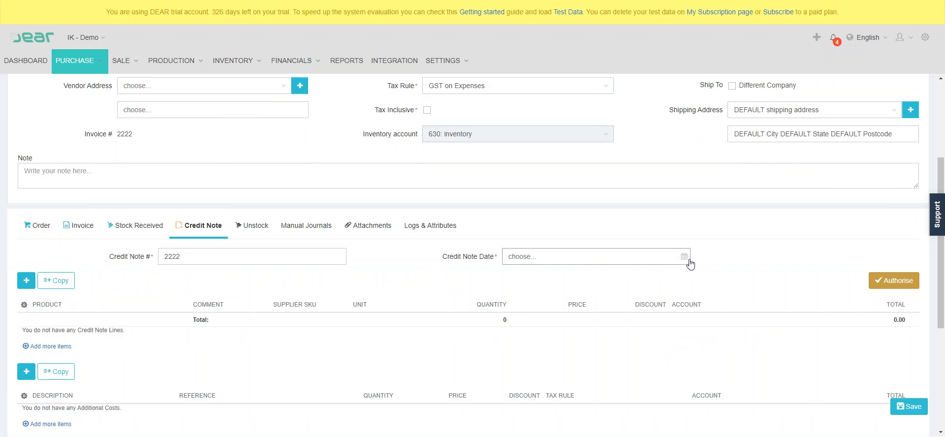
click(688, 261)
click(584, 335)
Copy the gloves line into the credit note with quantity 2 and submit the note for authorisation
scroll(439, 317, down, 2)
click(26, 182)
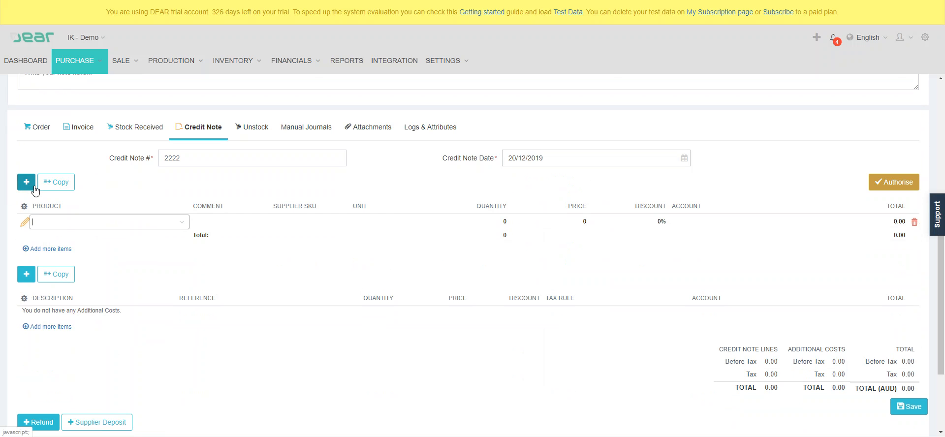
click(69, 182)
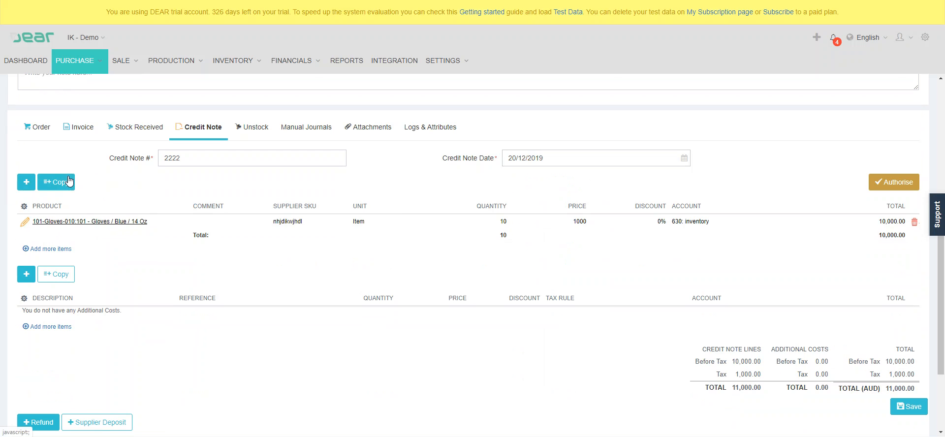
click(475, 224)
text(2)
click(509, 249)
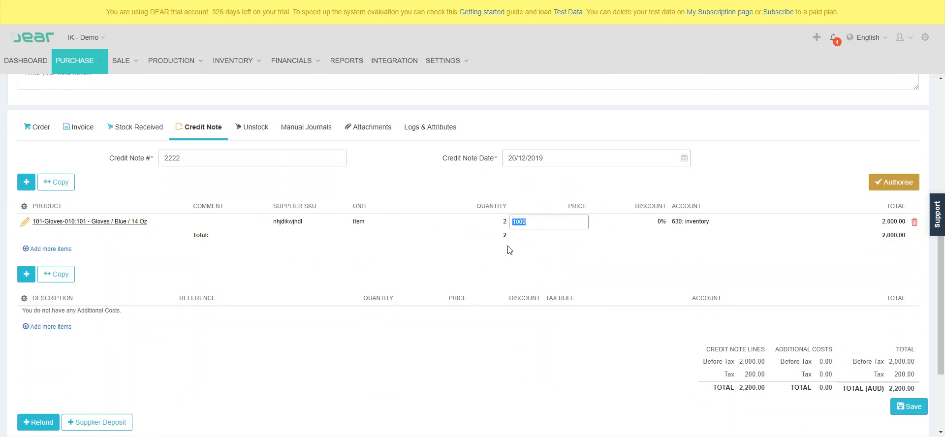
click(898, 183)
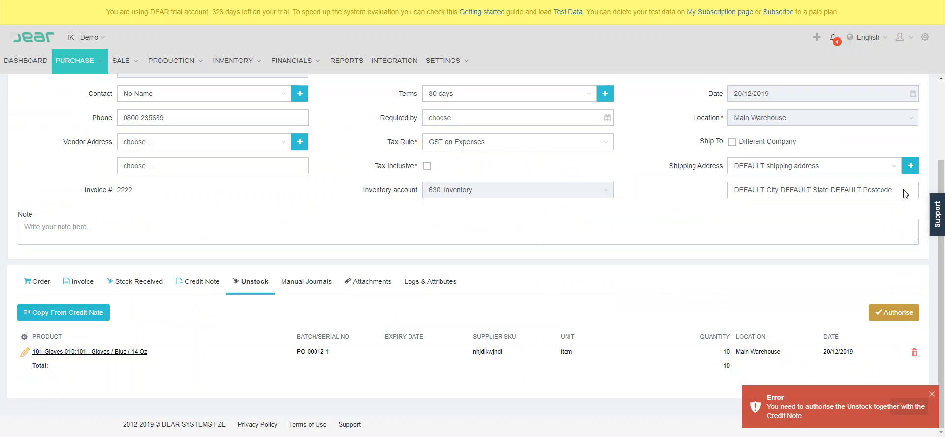
Set the gloves line's unstock quantity to 2 to match the credit note and authorise the unstock
click(890, 315)
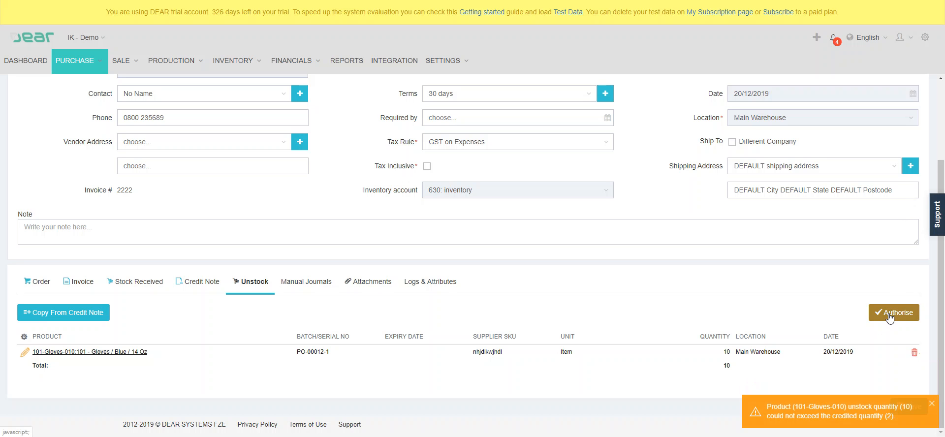
click(703, 355)
click(196, 284)
click(246, 284)
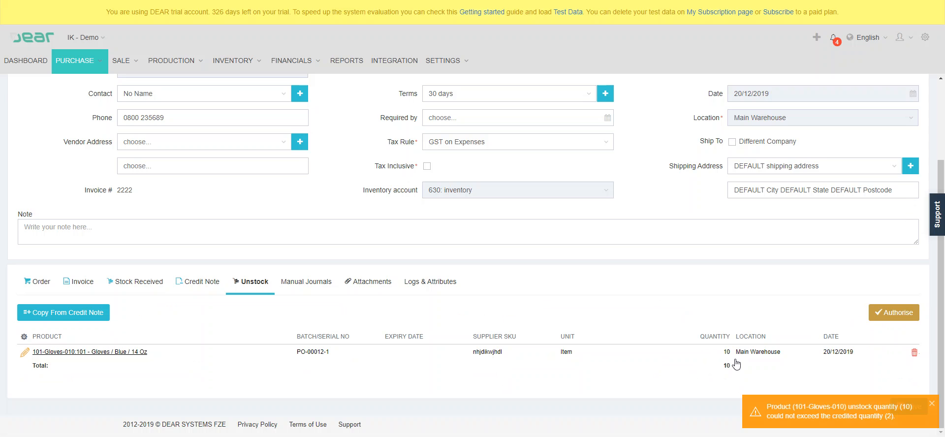
click(715, 357)
text(2)
key(Tab)
click(870, 315)
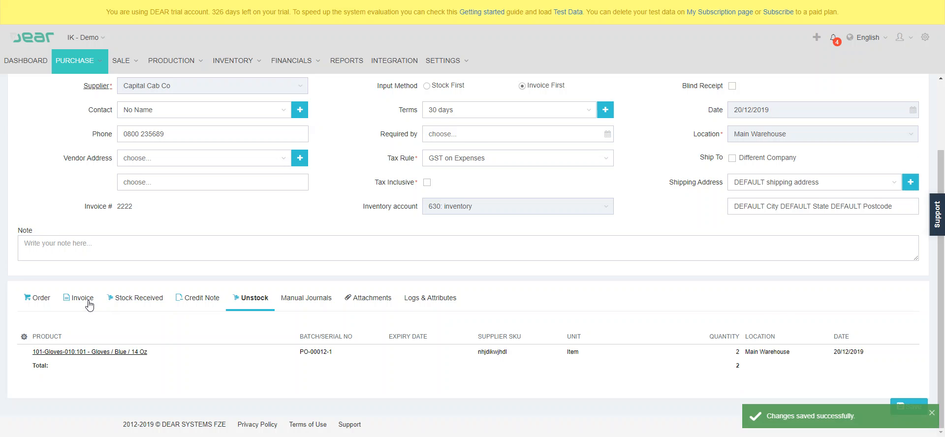
Look over the invoice lines, and check the authorised credit note's lines, totals and refund section
click(89, 302)
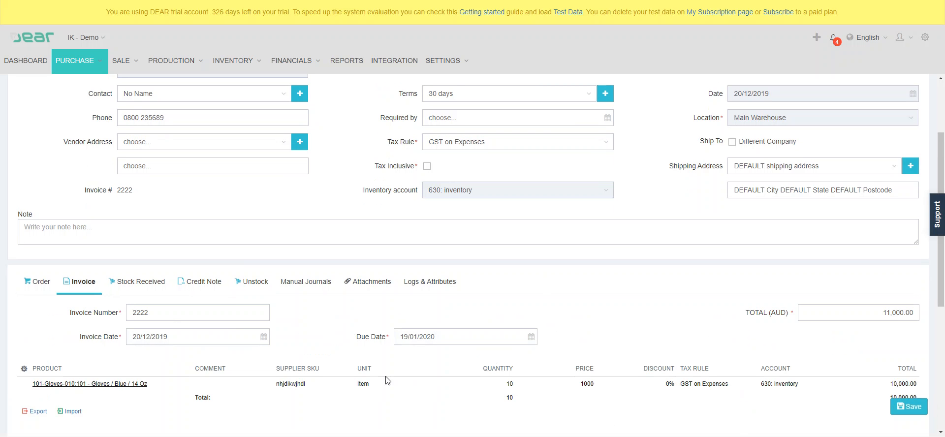
click(210, 283)
scroll(354, 281, down, 3)
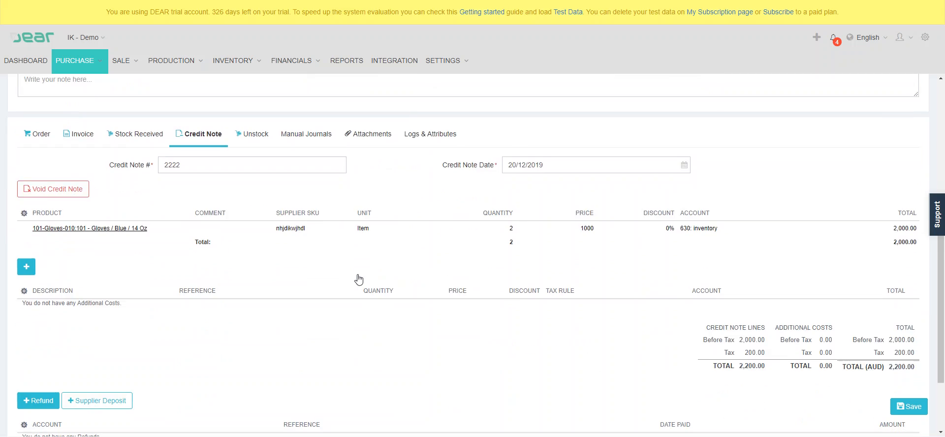
scroll(359, 280, down, 2)
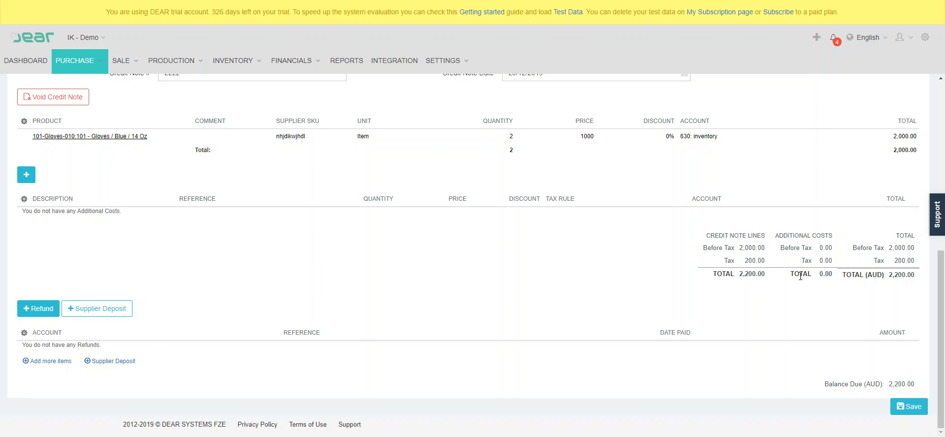
click(42, 316)
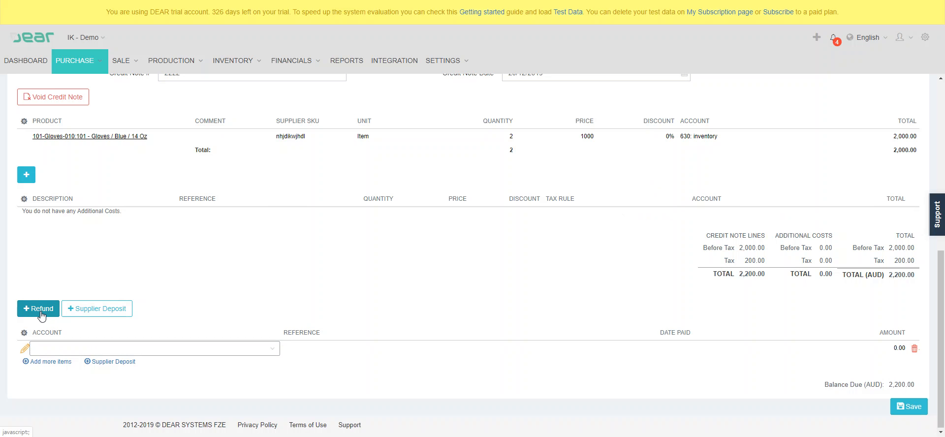
click(273, 352)
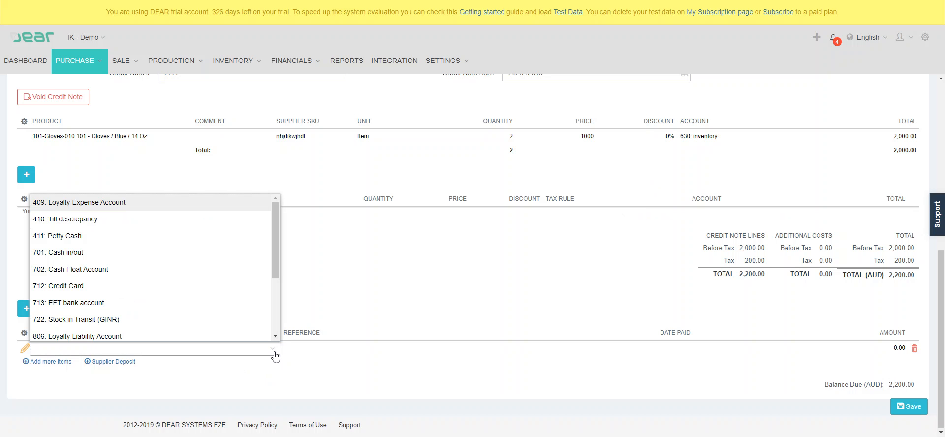
click(914, 349)
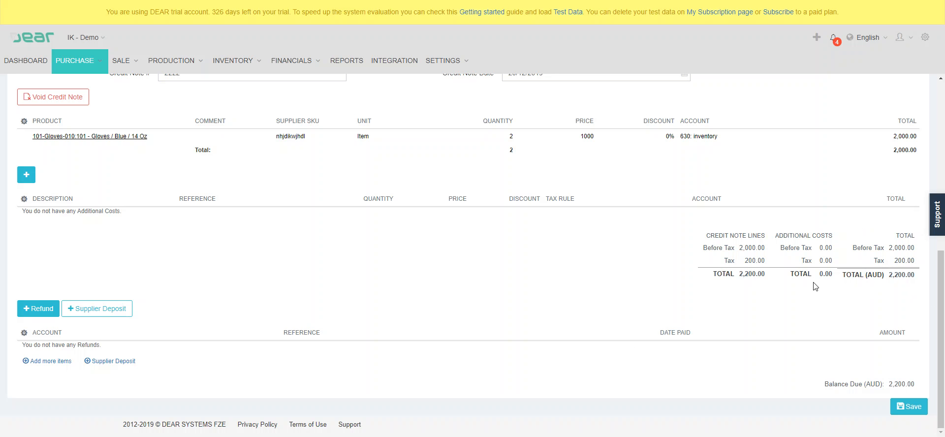
Create a supplier deposit of 2200 AUD from the credit note with reference 333, dated 20/12/2019
click(78, 309)
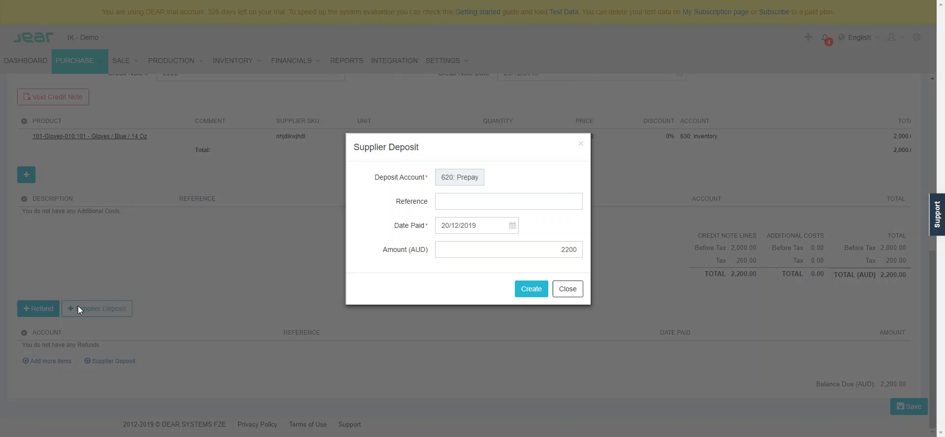
click(512, 199)
text(333)
click(526, 294)
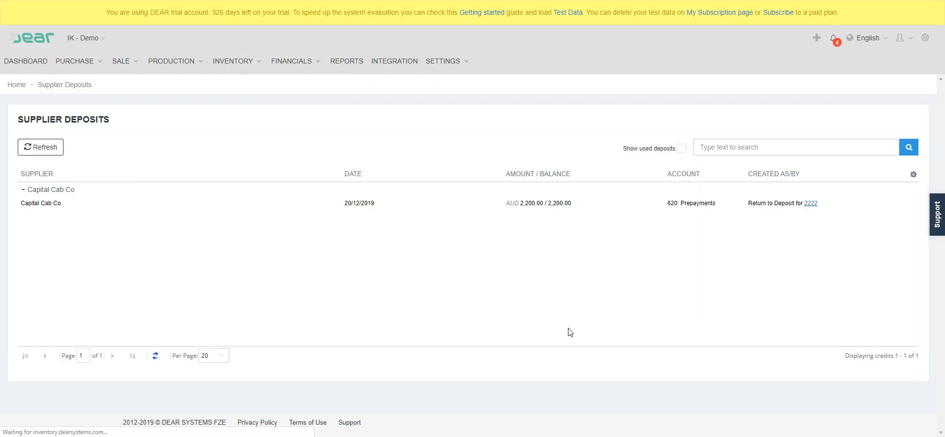
Return to the purchase, select the deposit returned from the credit note, and save its allocation as a payment on the invoice
click(295, 0)
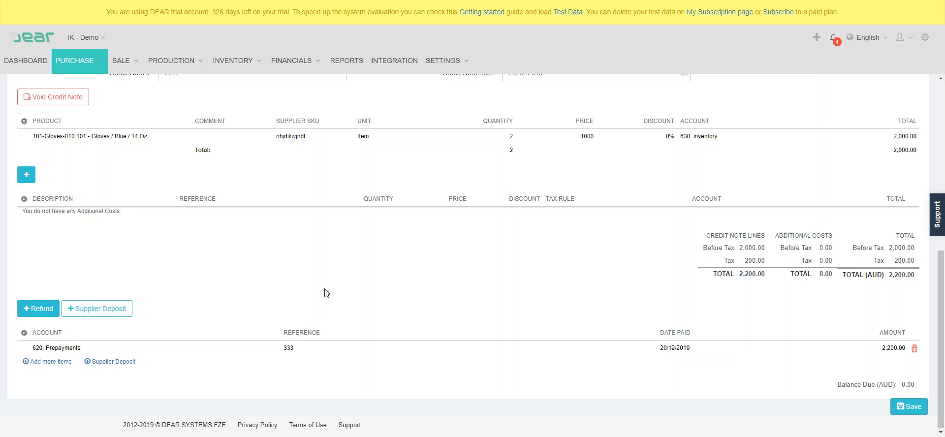
scroll(267, 290, up, 2)
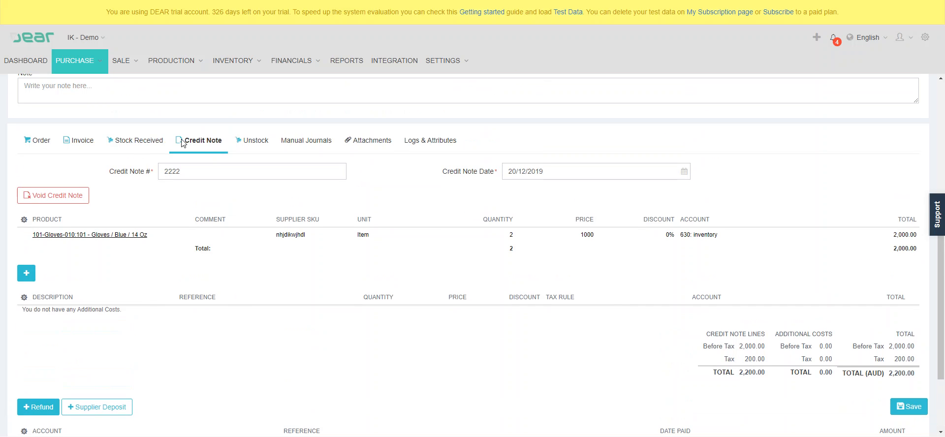
click(82, 140)
scroll(430, 340, down, 2)
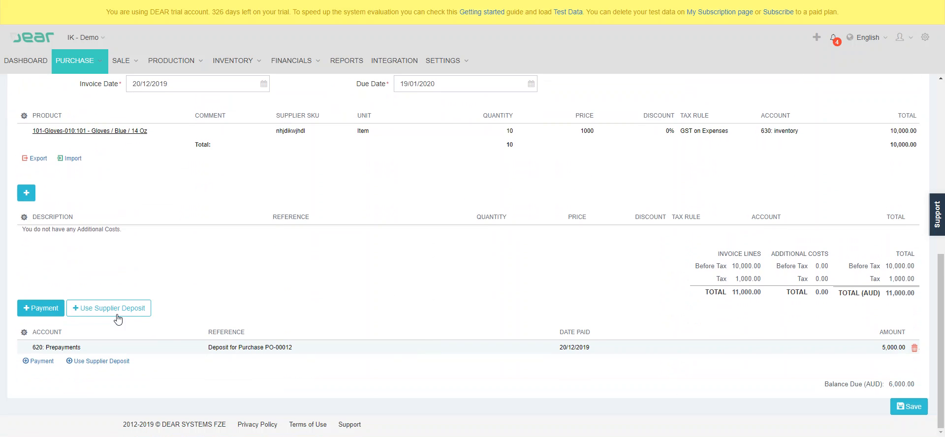
click(113, 310)
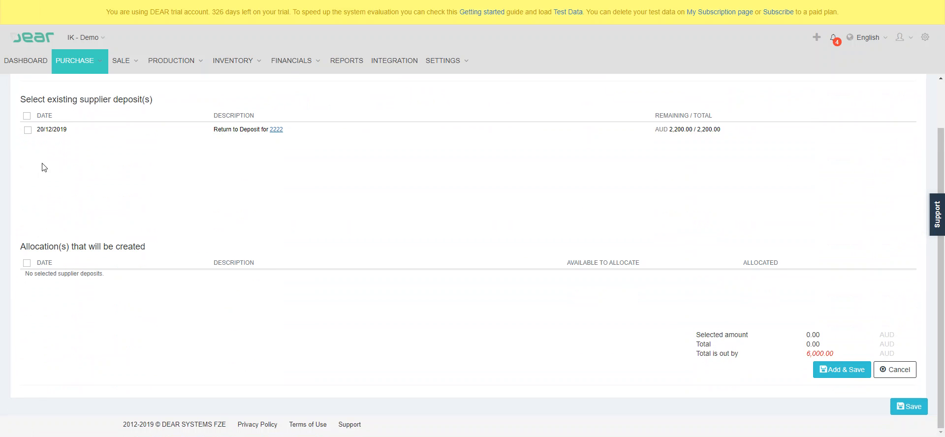
click(26, 132)
click(839, 373)
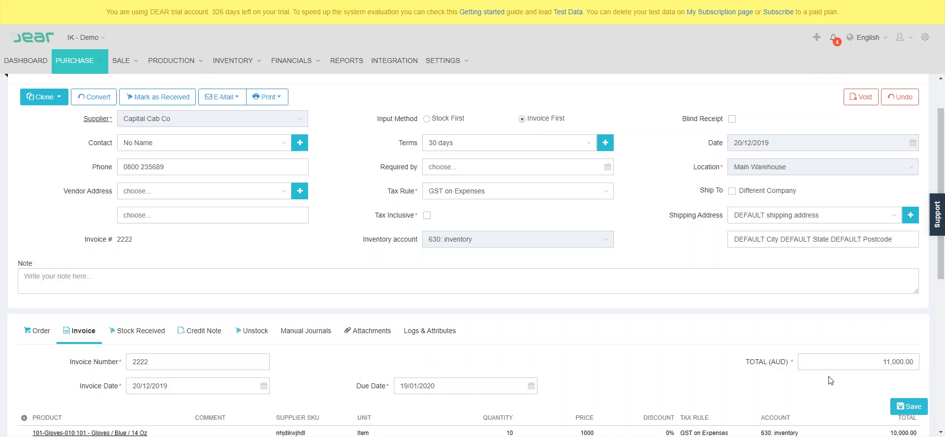
Reopen the purchase's credit note and review its supplier deposit entry and balance due
scroll(830, 378, down, 3)
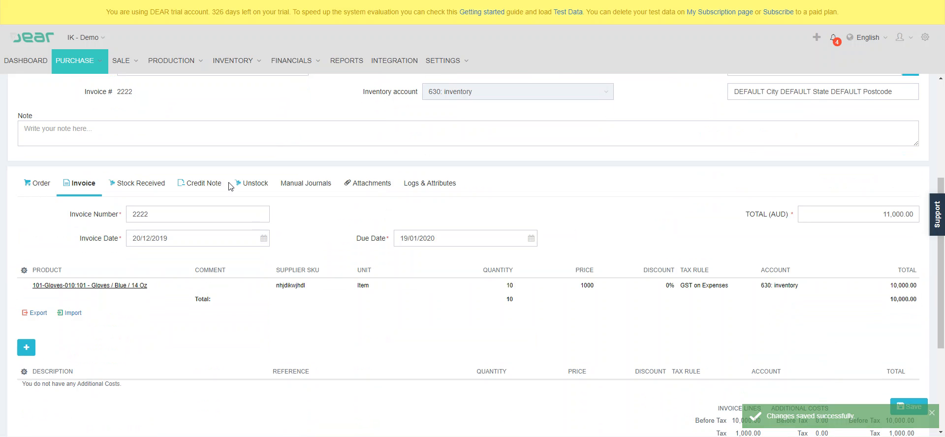
click(201, 186)
scroll(198, 214, down, 3)
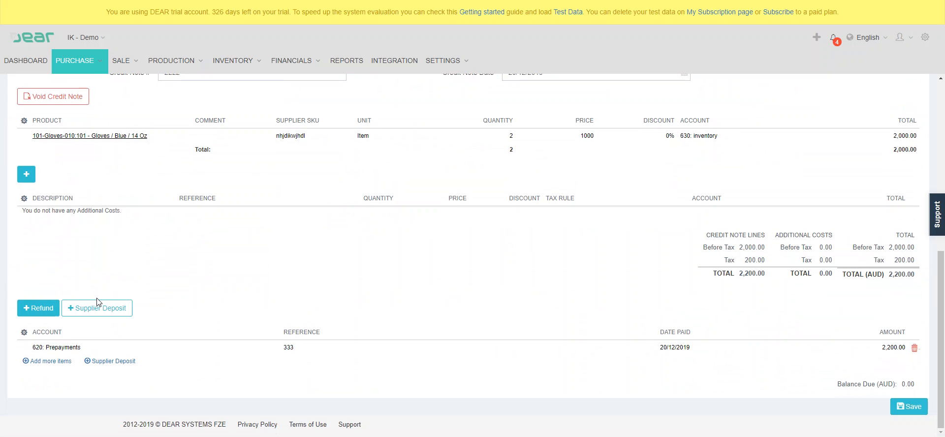